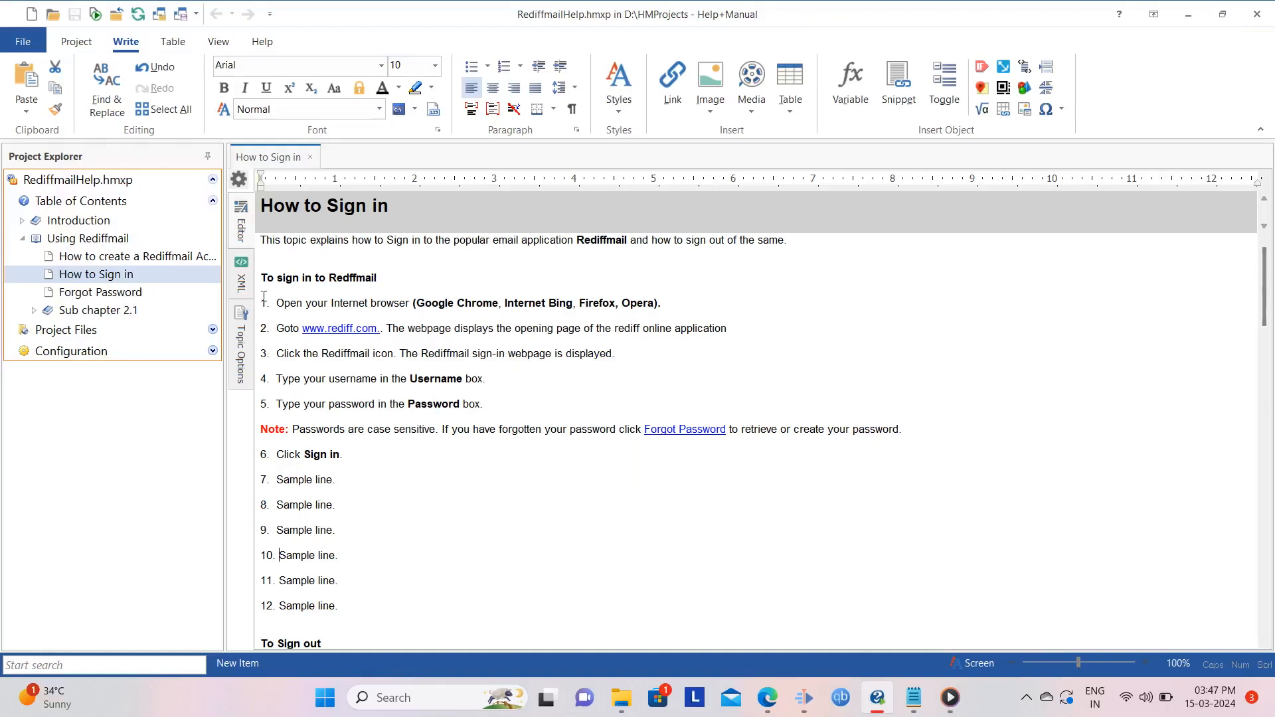
click(497, 378)
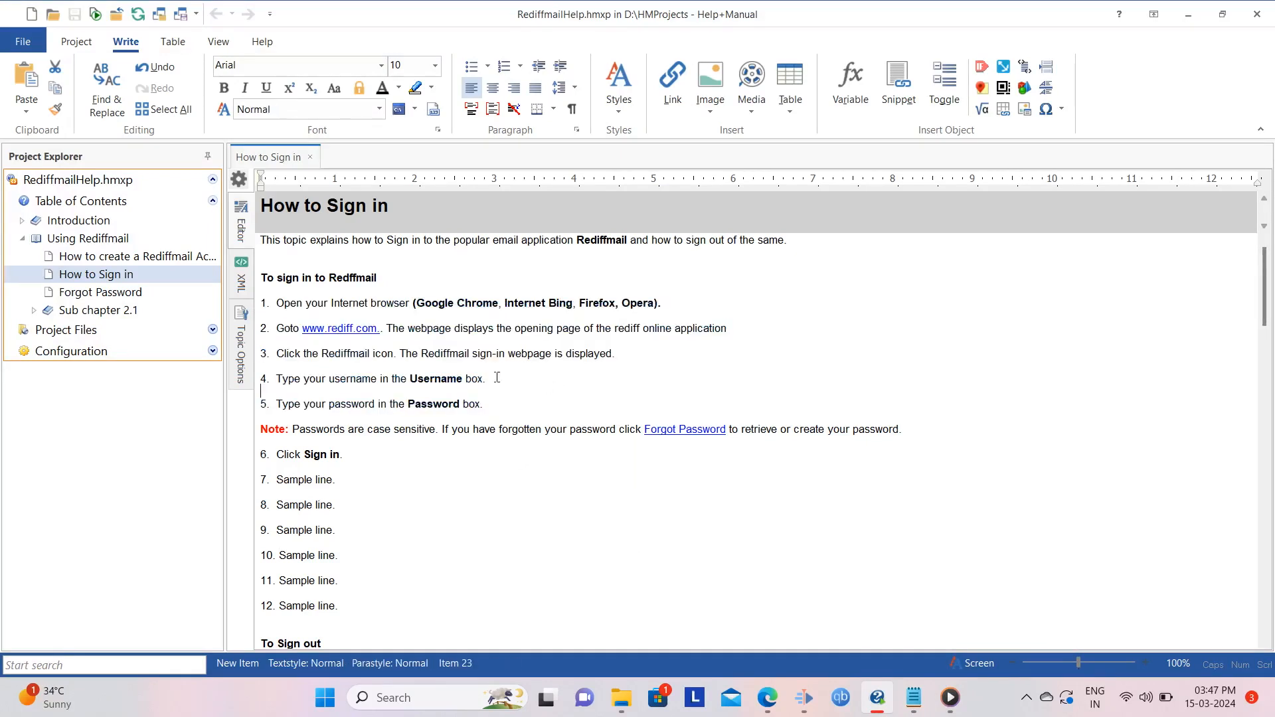
click(278, 303)
key(BackSpace)
key(BackSpace)
click(276, 551)
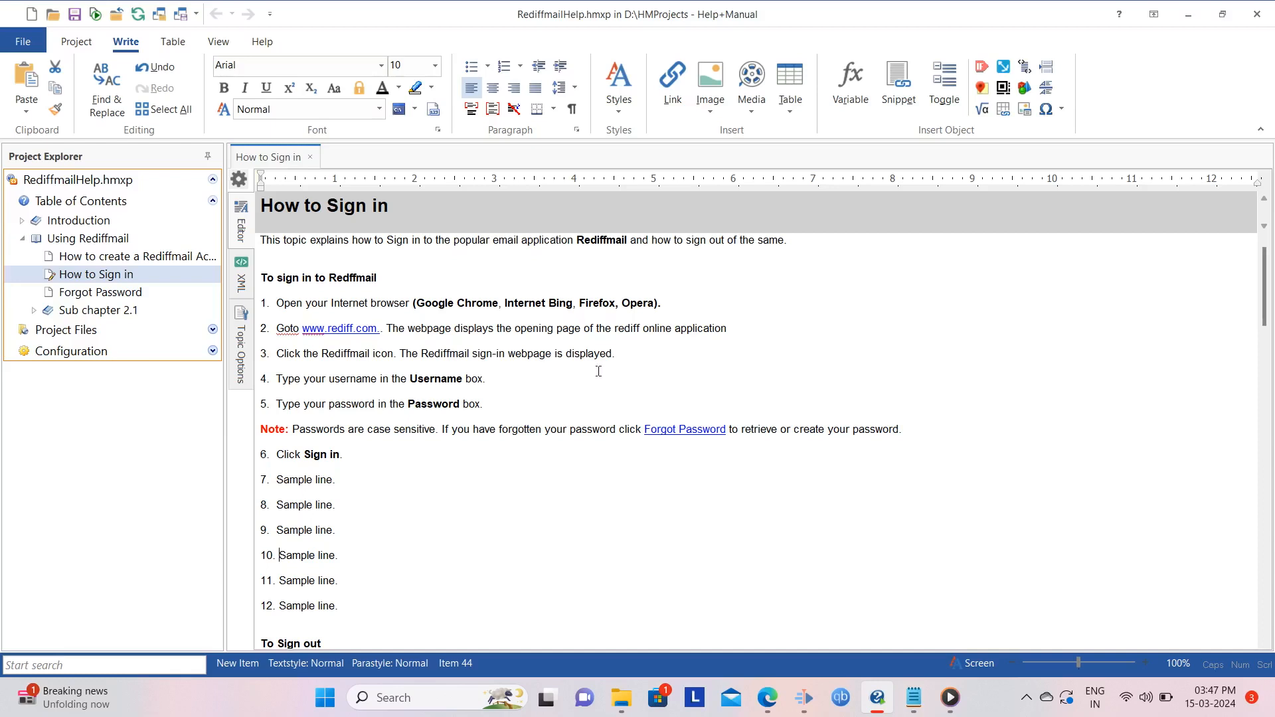
scroll(417, 442, down, 2)
scroll(420, 447, up, 2)
Copy the third sign-in step about the Rediffmail icon, delete it, and paste it back in the same place
drag(613, 353, 253, 359)
key(ctrl+c)
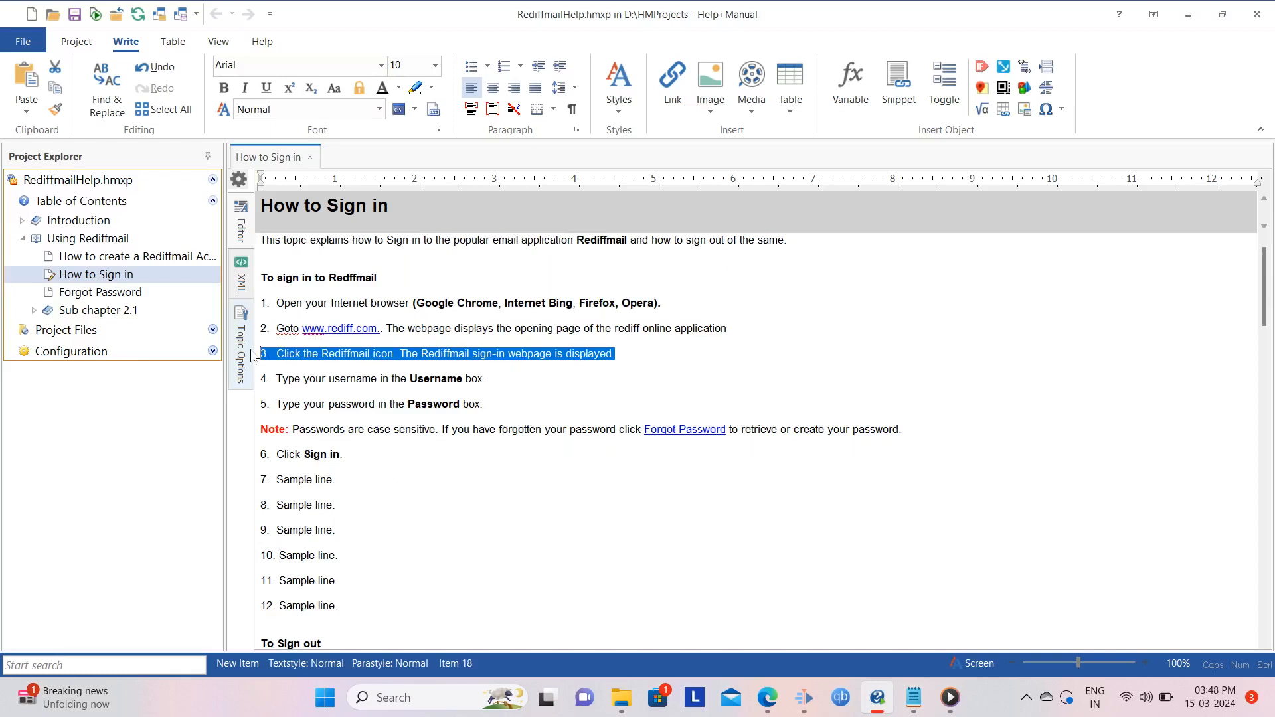
key(Delete)
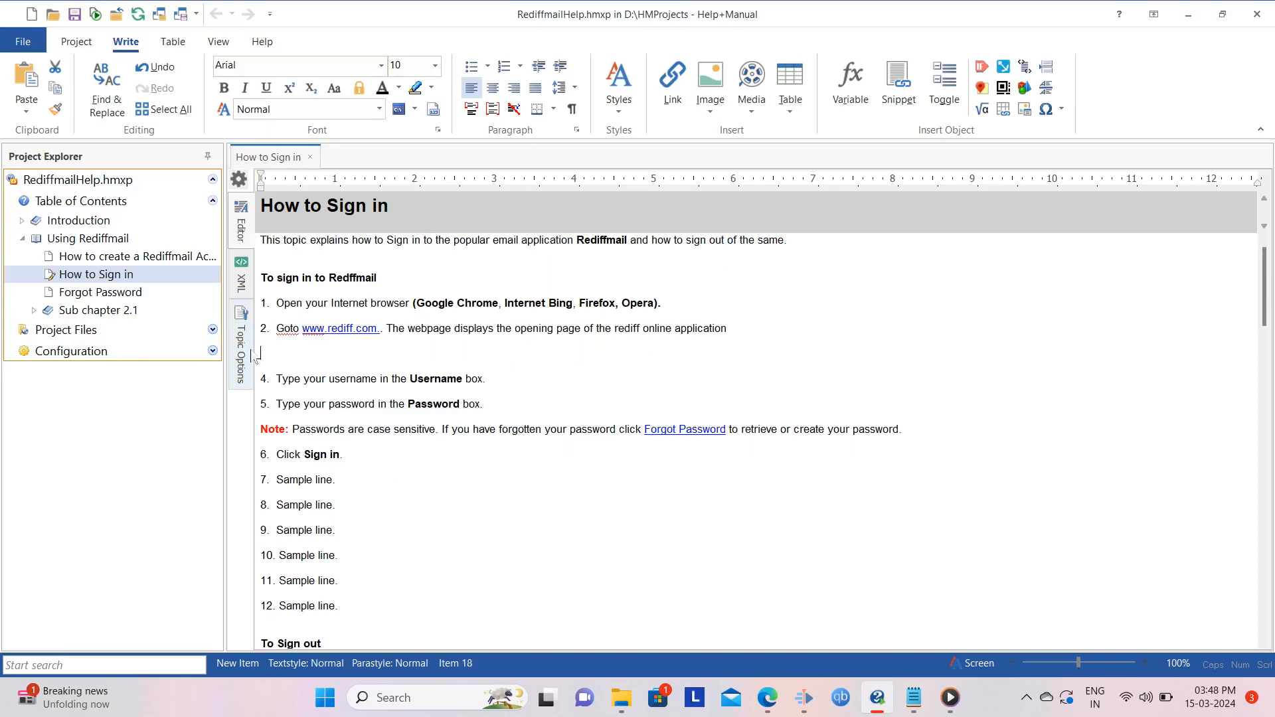
key(Down)
click(552, 356)
key(ctrl+v)
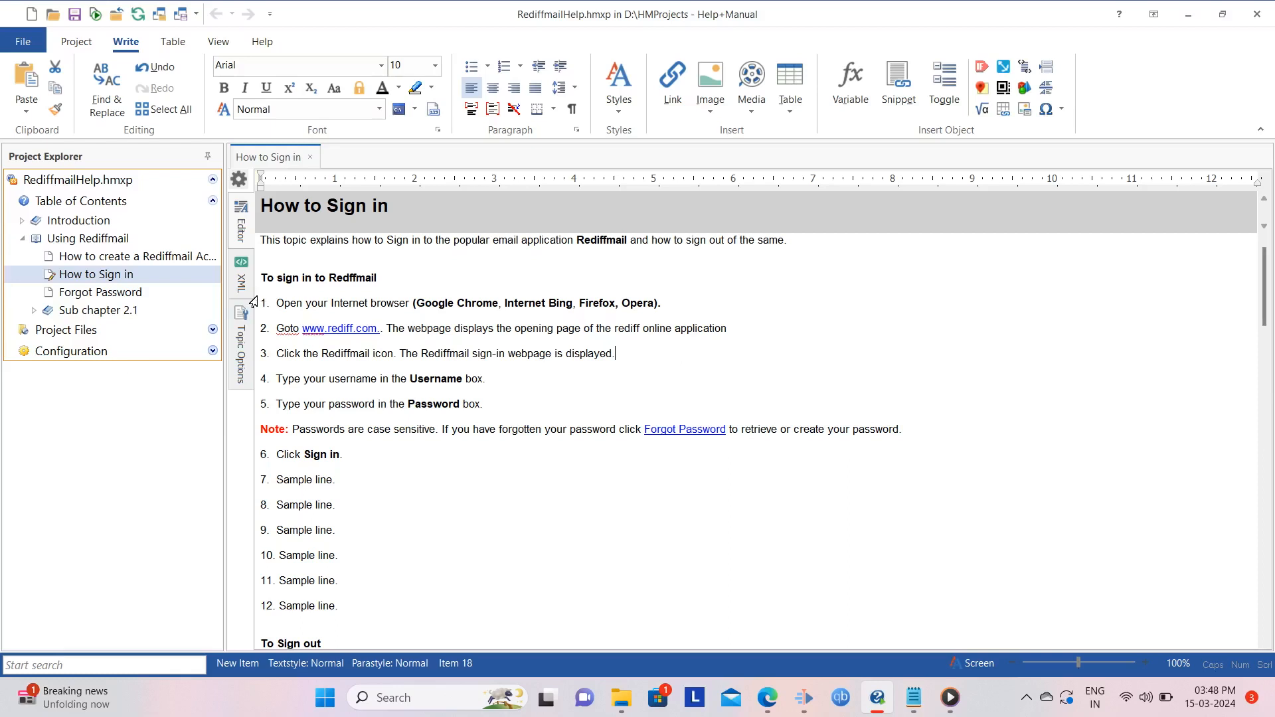
Remove the numbers from the five sign-in steps, from "Open your Internet browser" to "Type your password"
drag(261, 296, 574, 397)
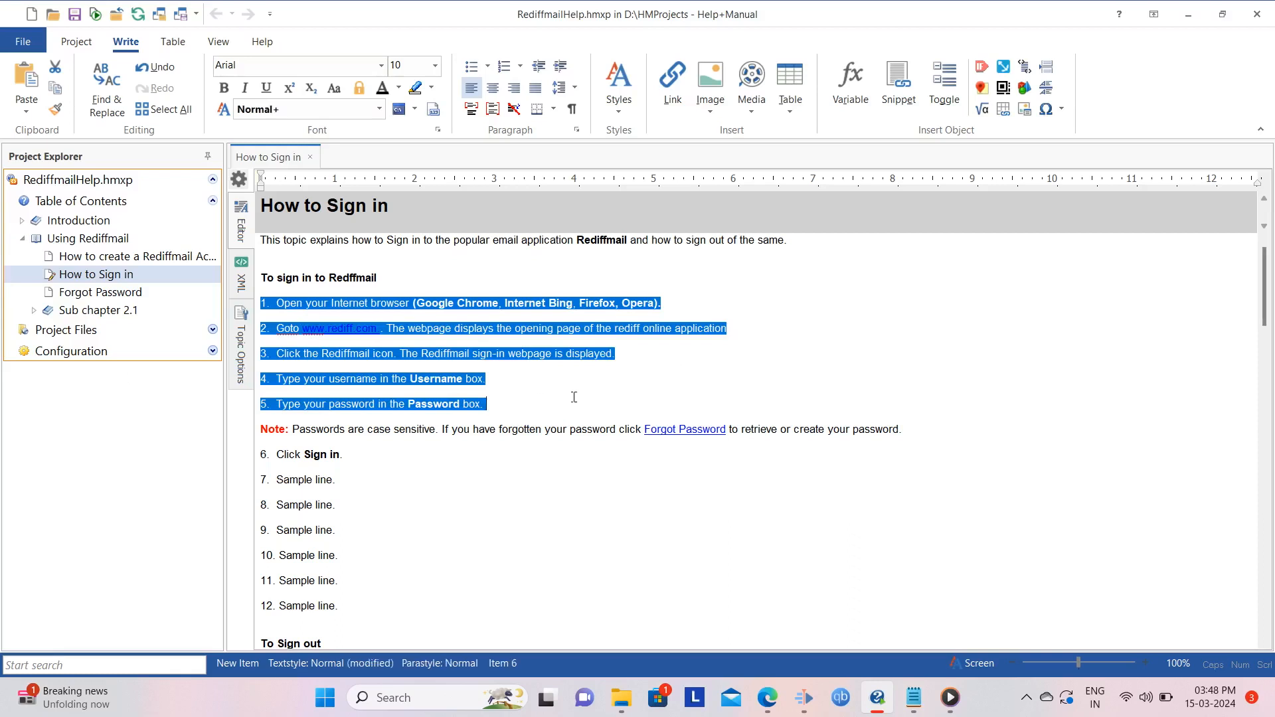
click(574, 396)
click(287, 299)
key(BackSpace)
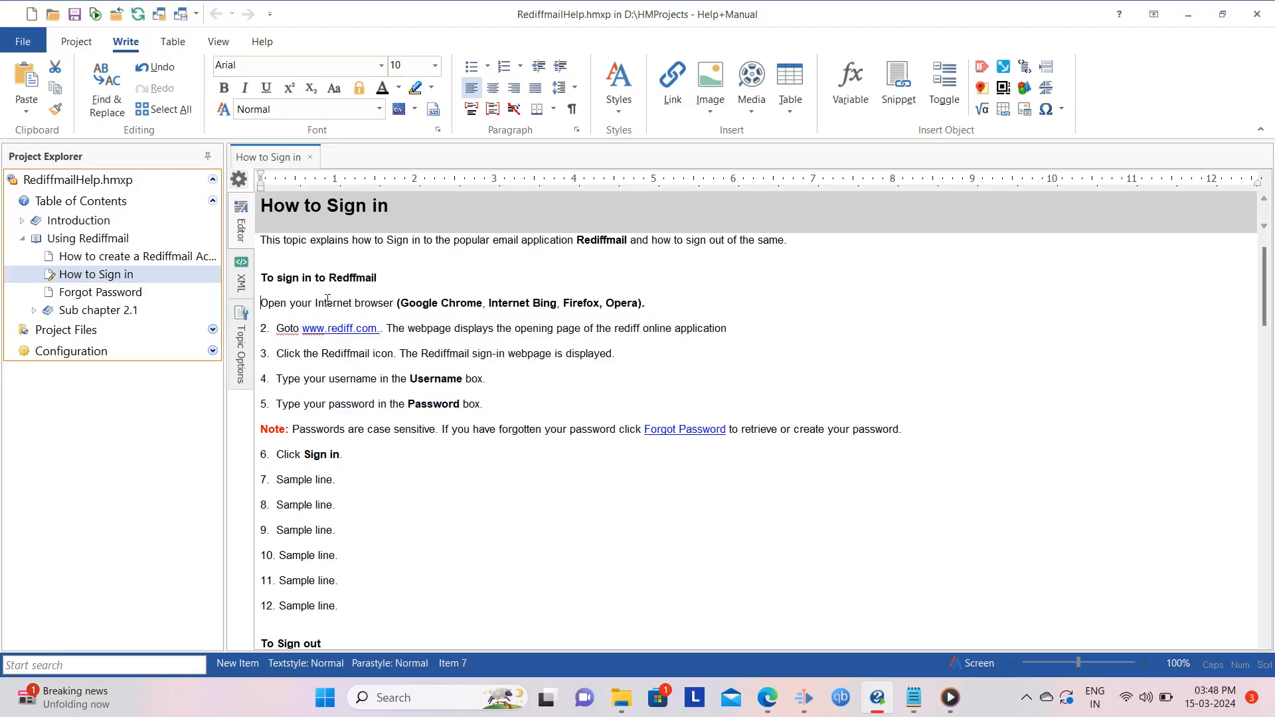
key(Down)
key(BackSpace)
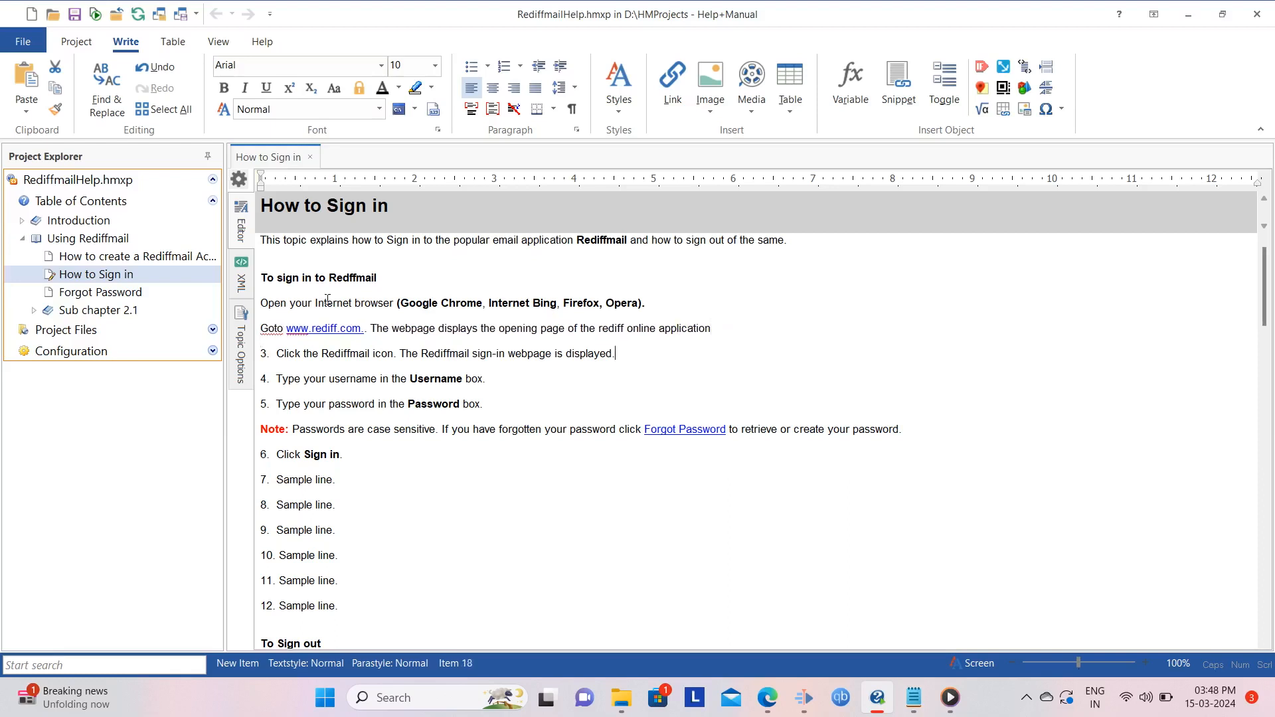
key(Delete)
key(BackSpace)
key(Down)
key(BackSpace)
key(BackSpace)
key(BackSpace)
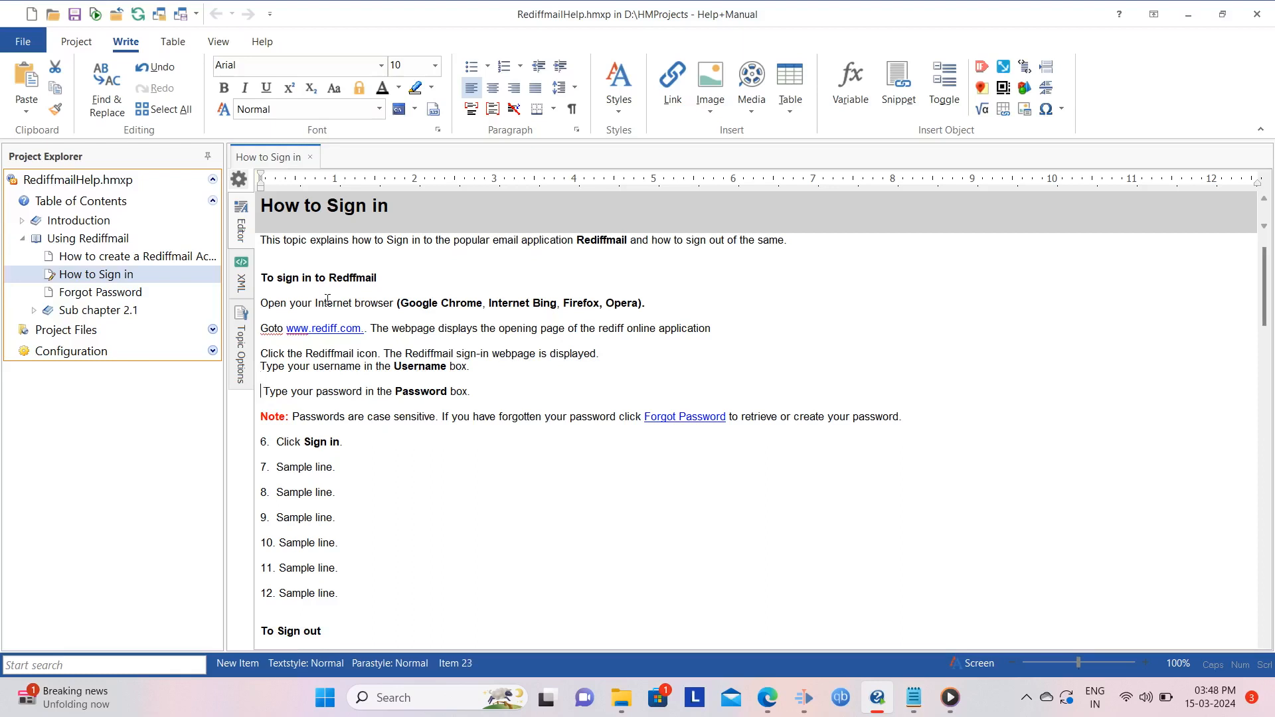
key(BackSpace)
Restore the blank lines around the username step and delete the leading space before "Type your password"
key(Up)
key(Return)
key(Down)
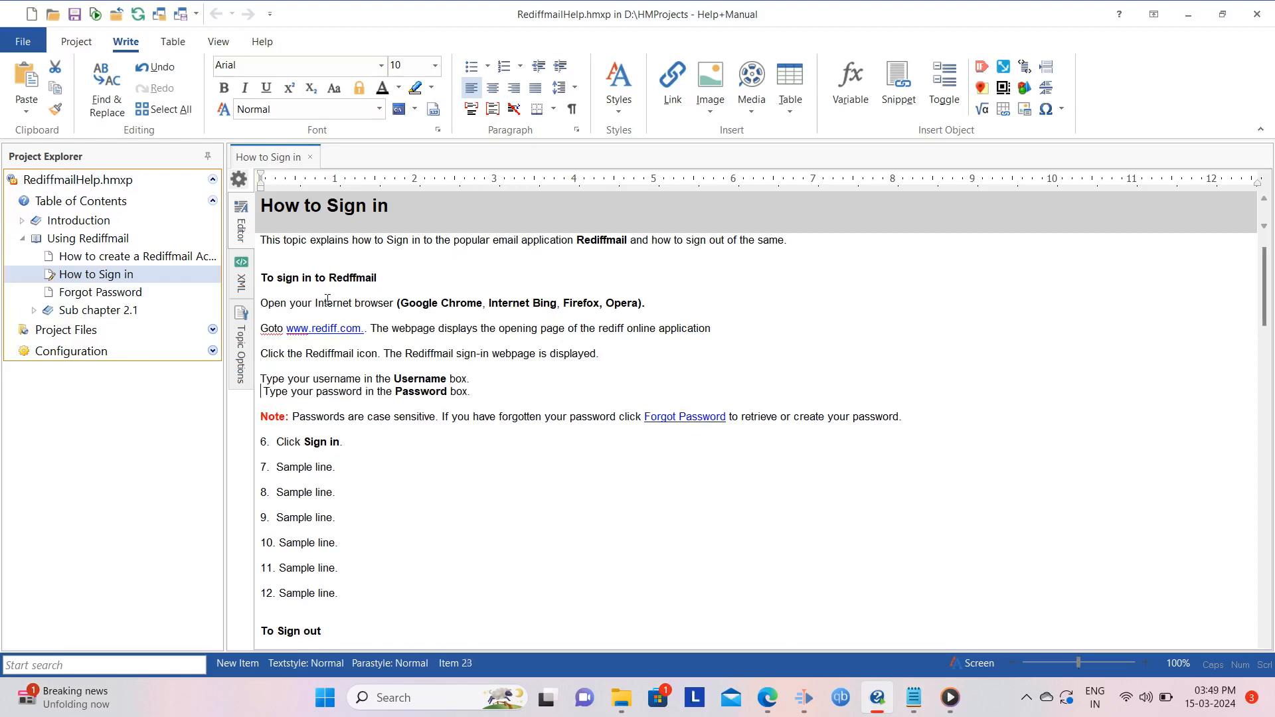
key(Return)
key(Up)
key(Up)
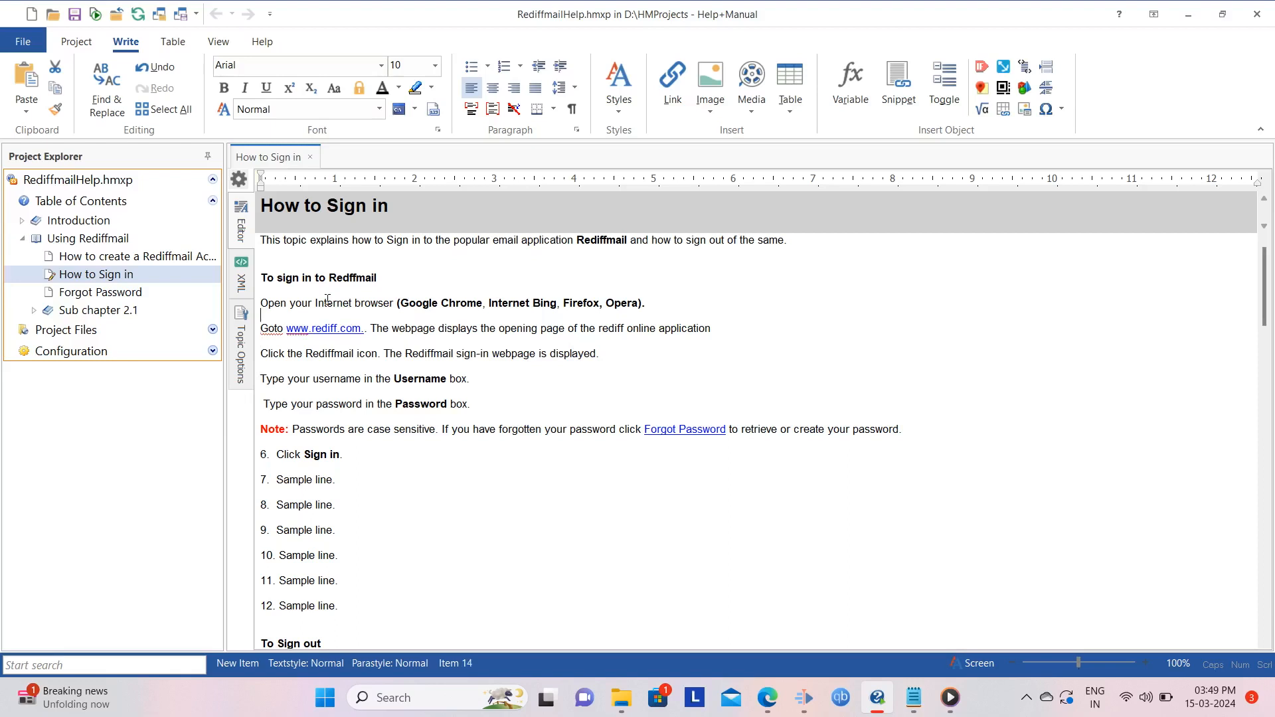
key(Down)
key(Down)
key(Delete)
Apply an automatic numbered list, in 1. 2. 3. format, to the five unnumbered sign-in steps
key(Up)
key(Up)
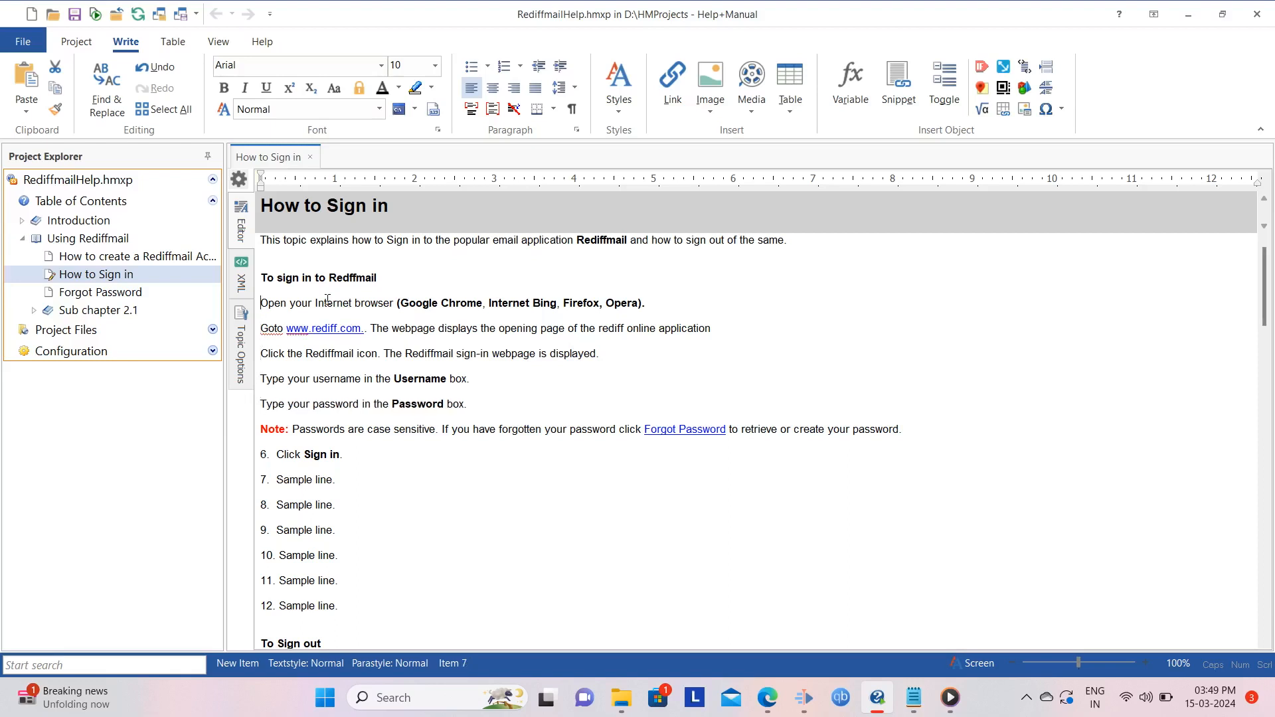
key(shift+Down)
key(shift+Down)
key(shift+Down)
key(shift+Down)
key(shift+Down)
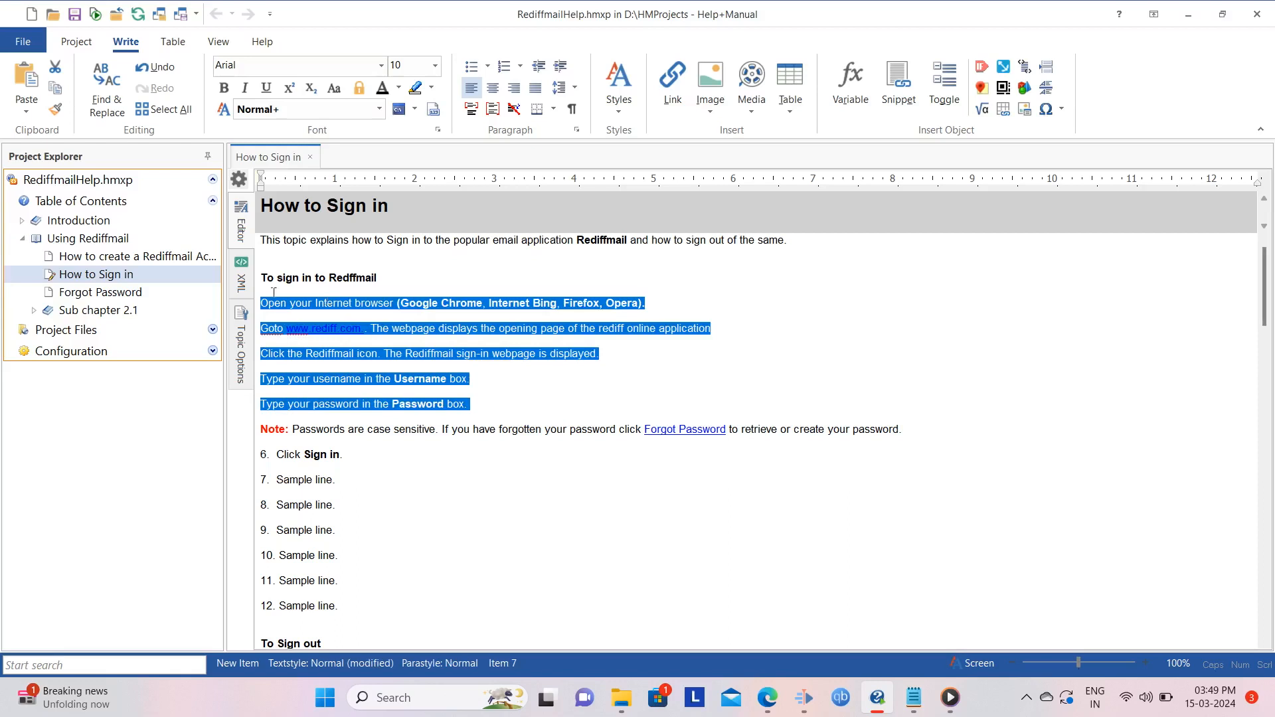
click(487, 67)
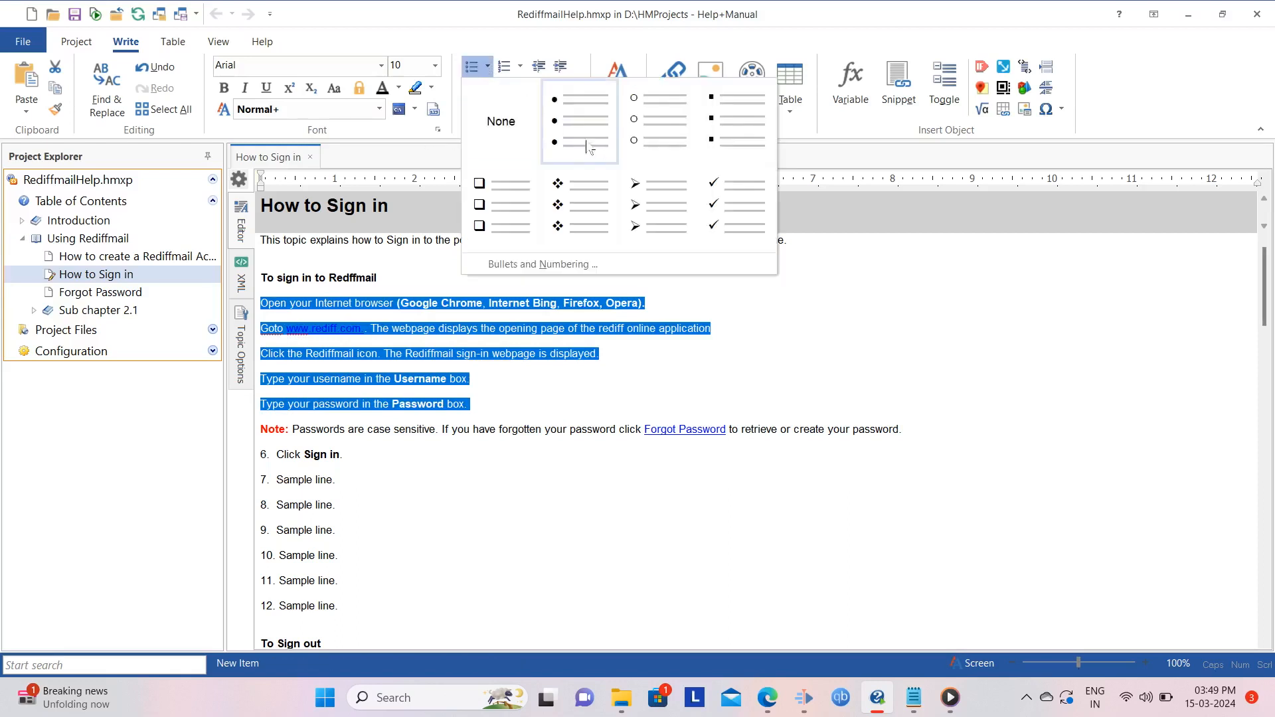
click(520, 67)
click(611, 118)
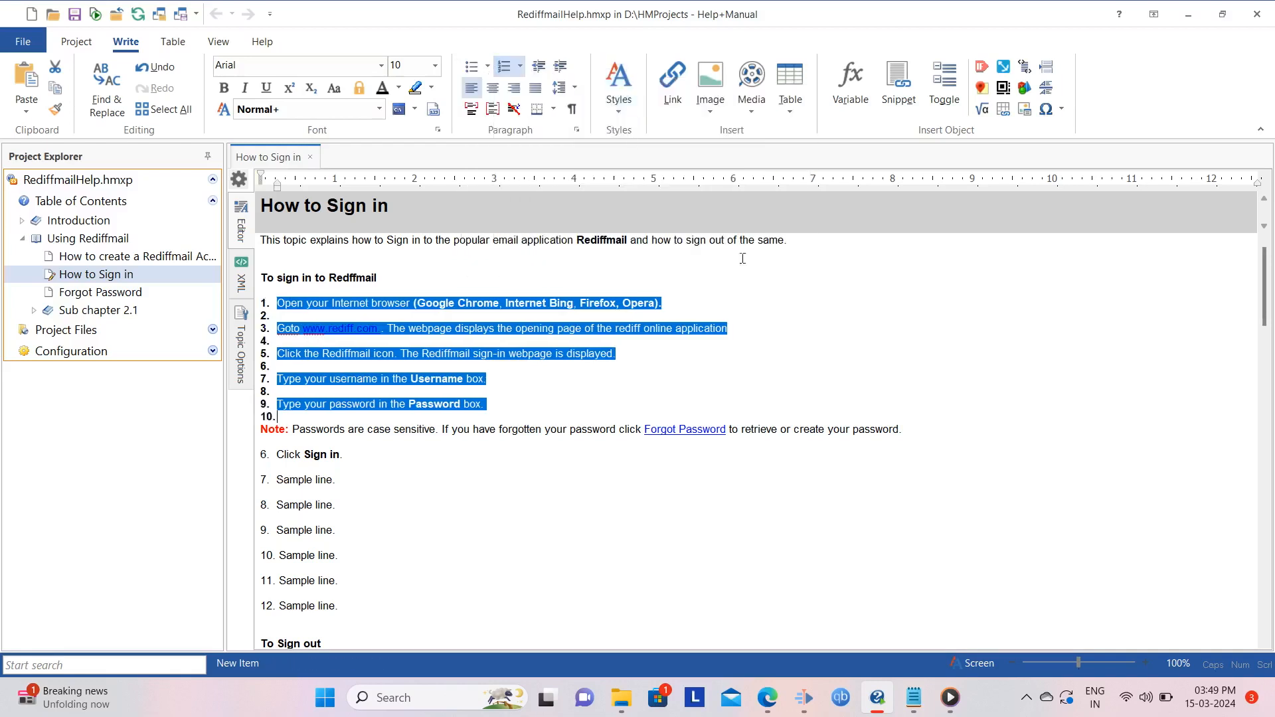
Remove the list numbers from the blank lines between and after the sign-in steps so the steps run from 1 to 5
click(304, 315)
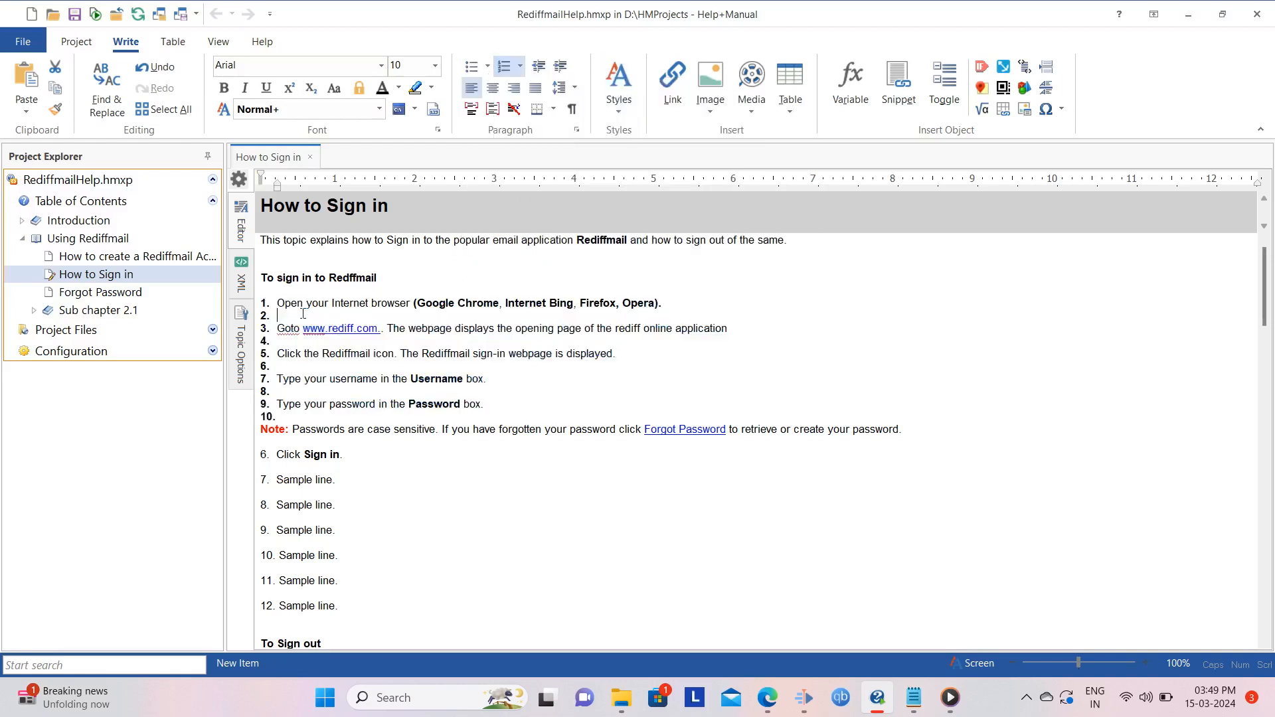
key(BackSpace)
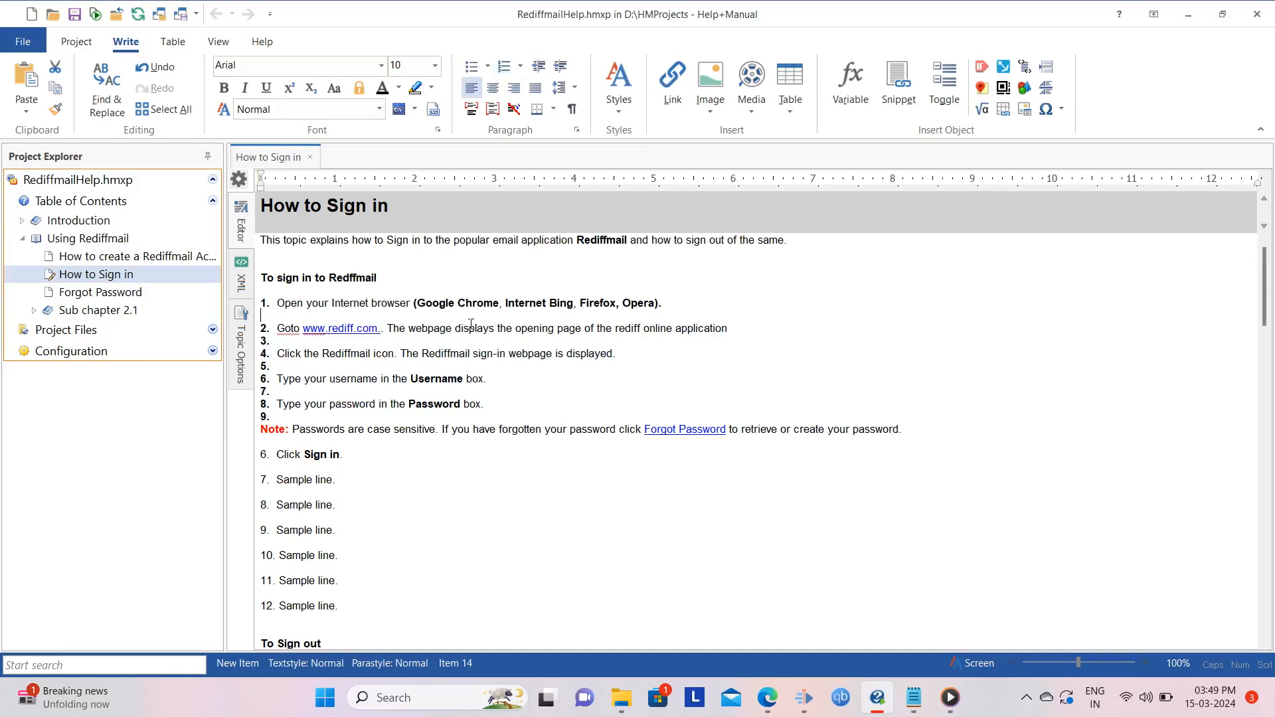
key(Down)
key(Down)
key(BackSpace)
key(BackSpace)
key(Down)
key(Down)
key(BackSpace)
key(Down)
key(Down)
key(BackSpace)
key(Down)
key(Down)
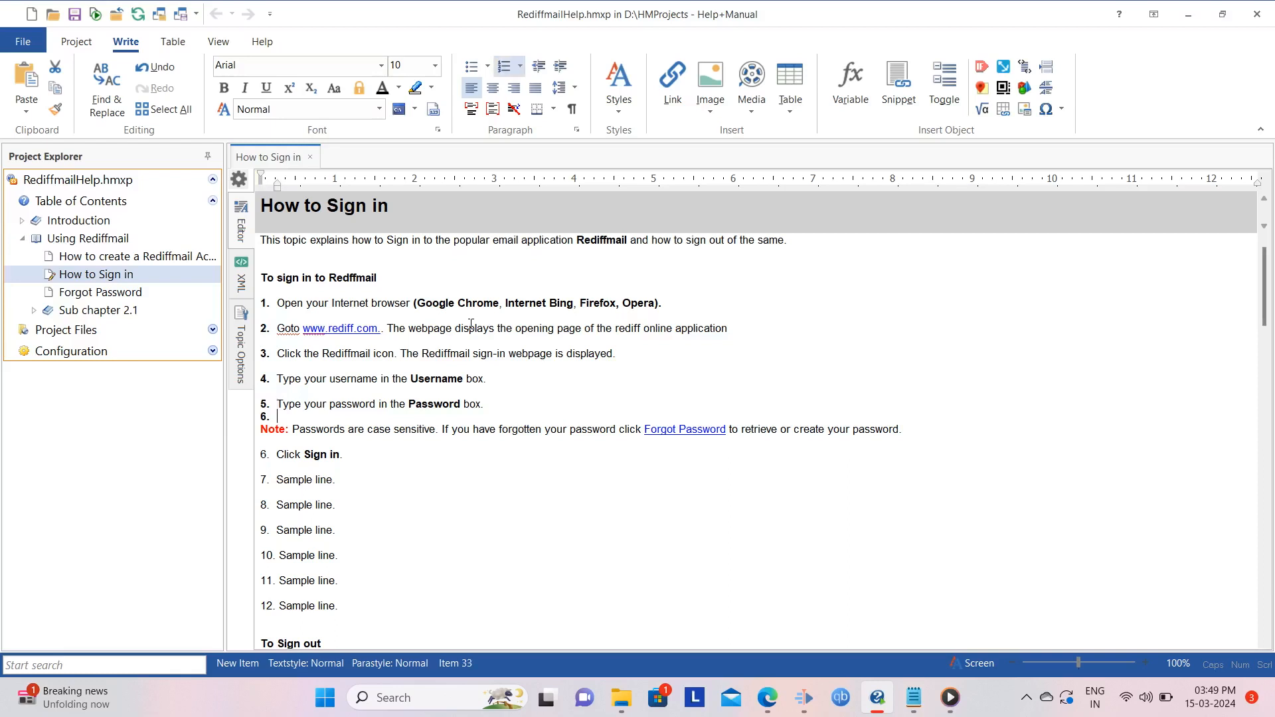
key(BackSpace)
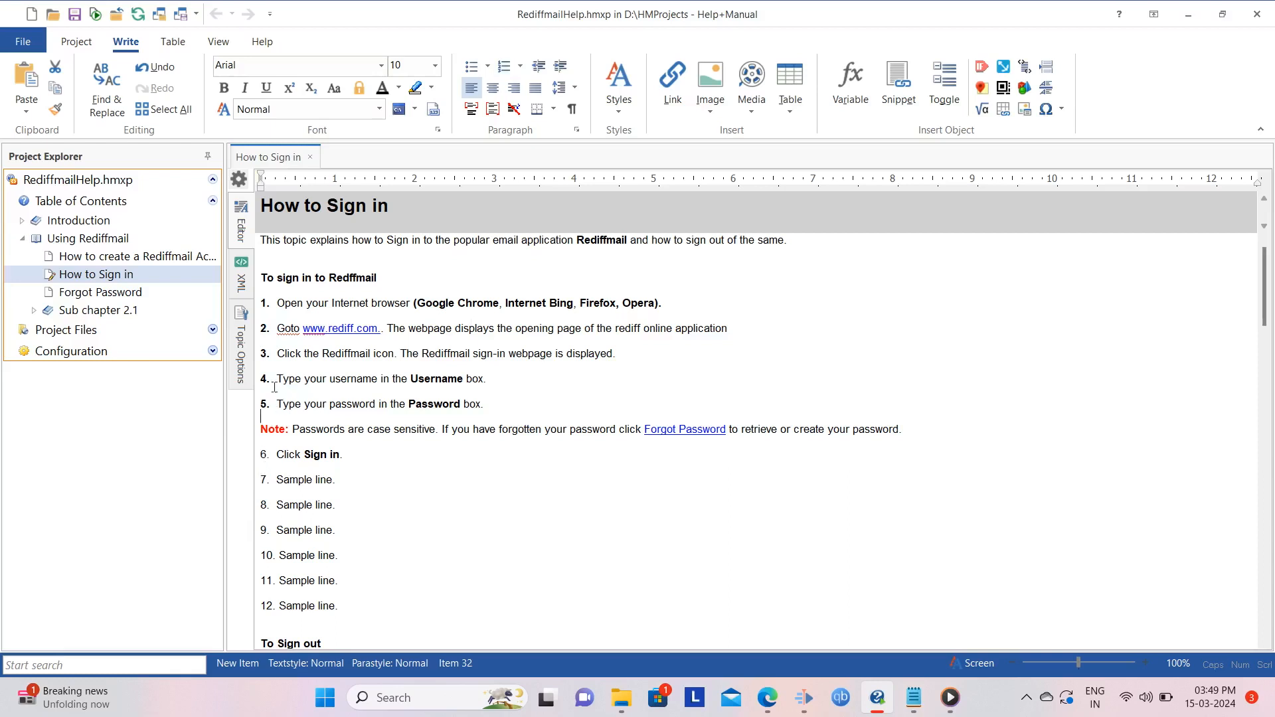
Delete the "Click Sign in" line, all the "Sample line." entries, and the extra blank line above To Sign out
drag(256, 454, 373, 601)
key(Delete)
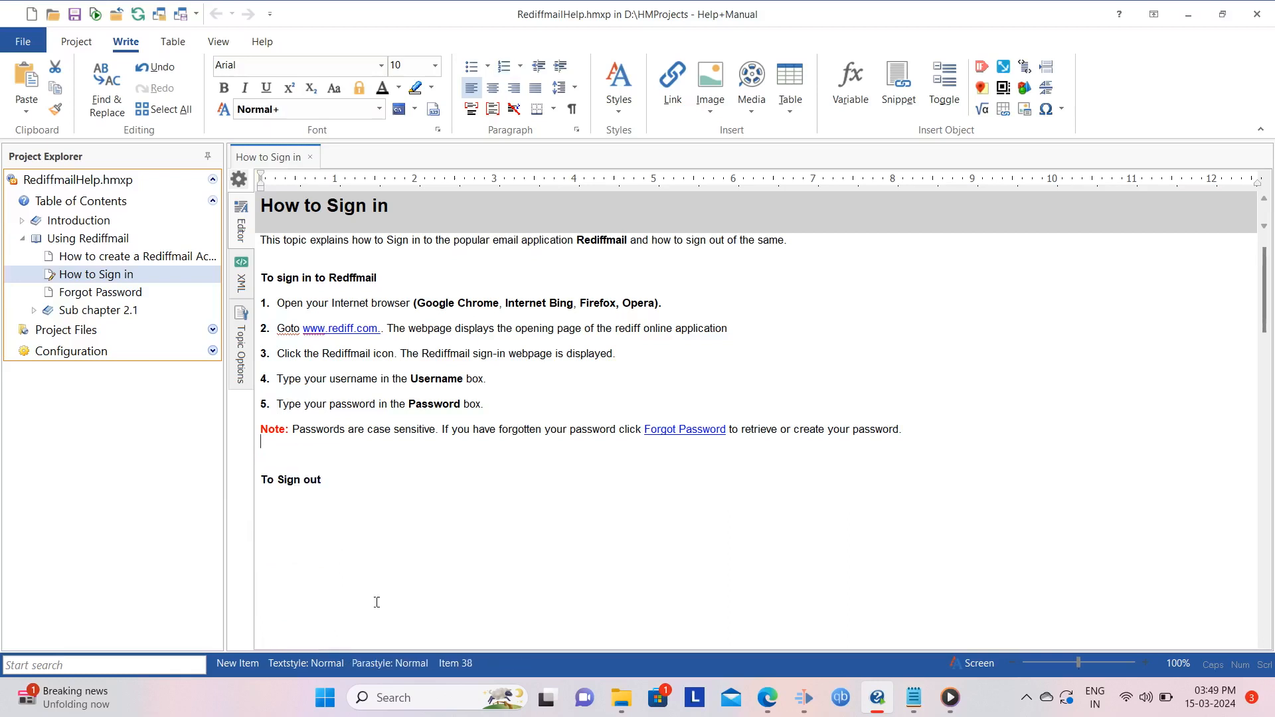
key(BackSpace)
click(130, 637)
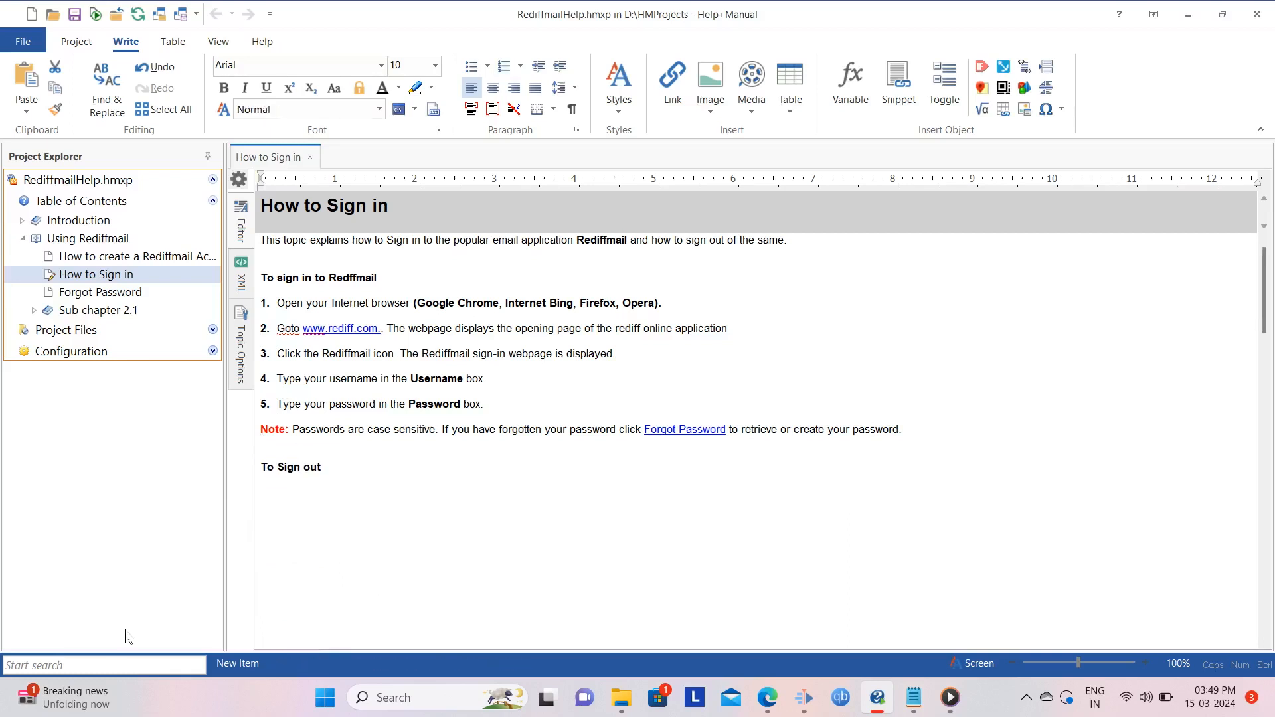
Under To Sign out, enter "Navigate to the top right of the Rediffmail webpage that displays your Sign in name." as numbered step 1
click(274, 490)
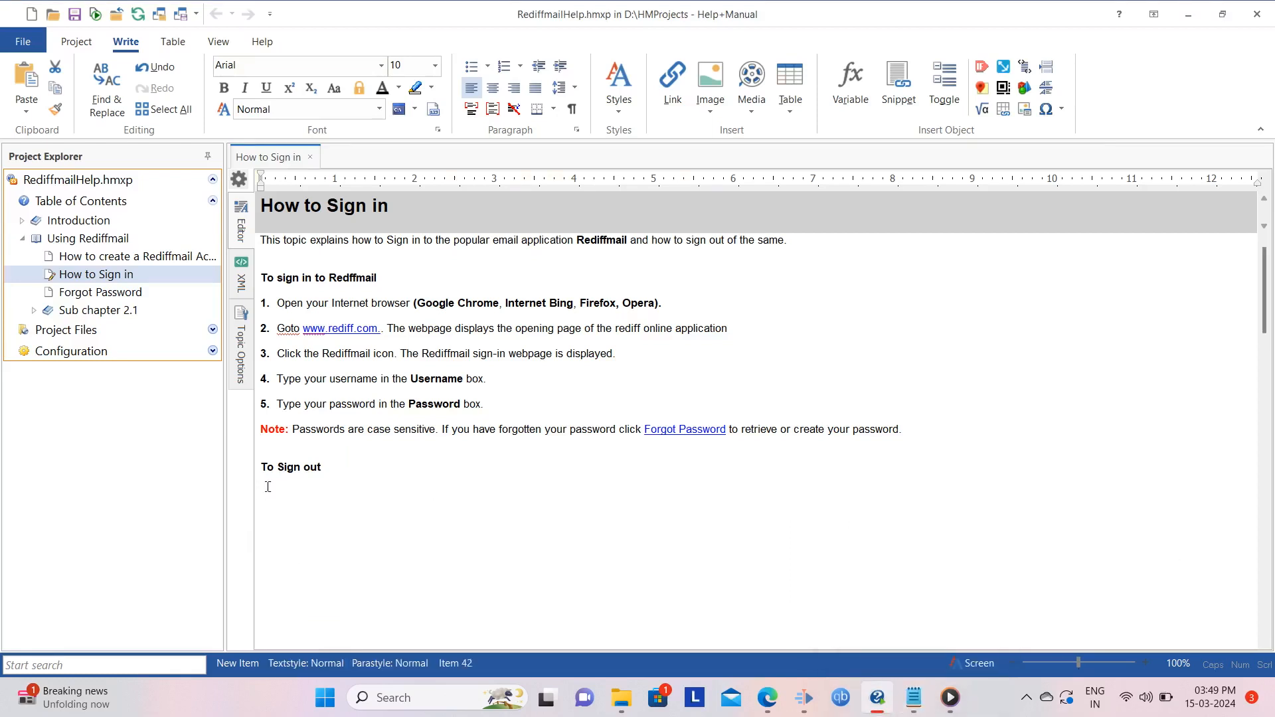
text(Navigate to the top right of the Rediffmail webpage that displays your Sign in name.)
click(365, 492)
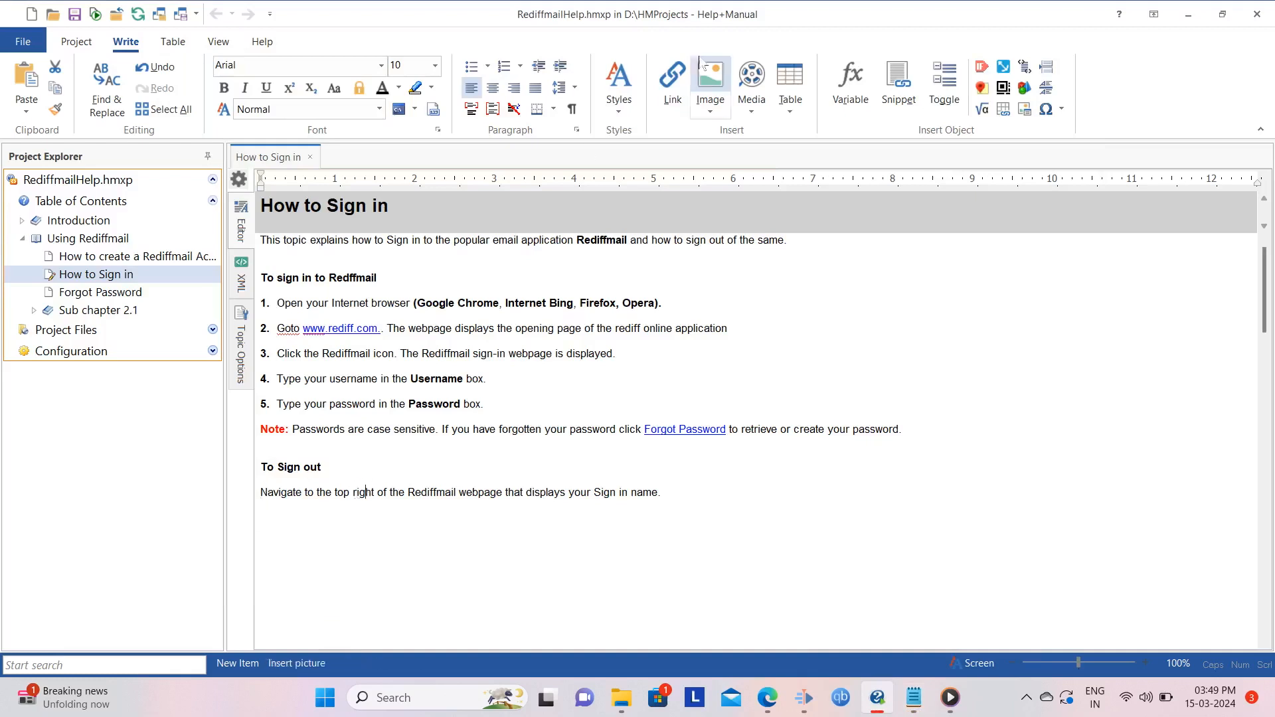
click(506, 66)
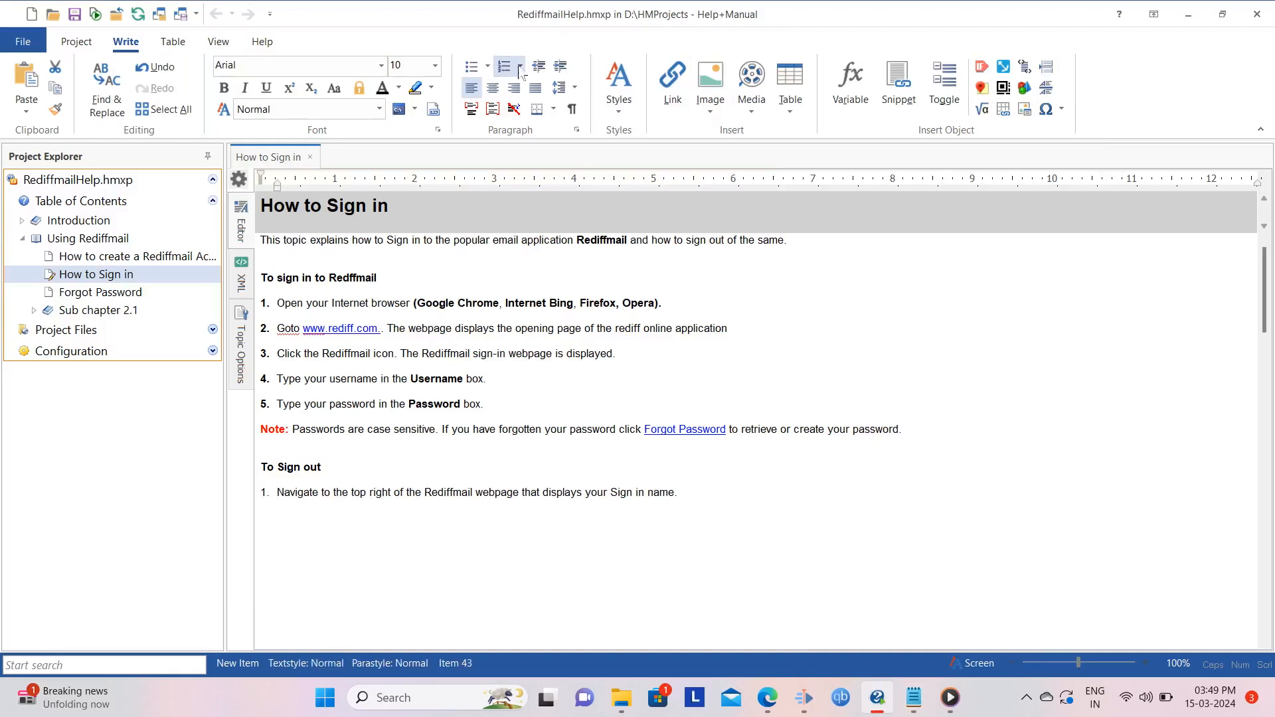
click(520, 66)
Add "Click Logout." as sign-out step 2, separated from step 1 by an unnumbered blank line
click(714, 492)
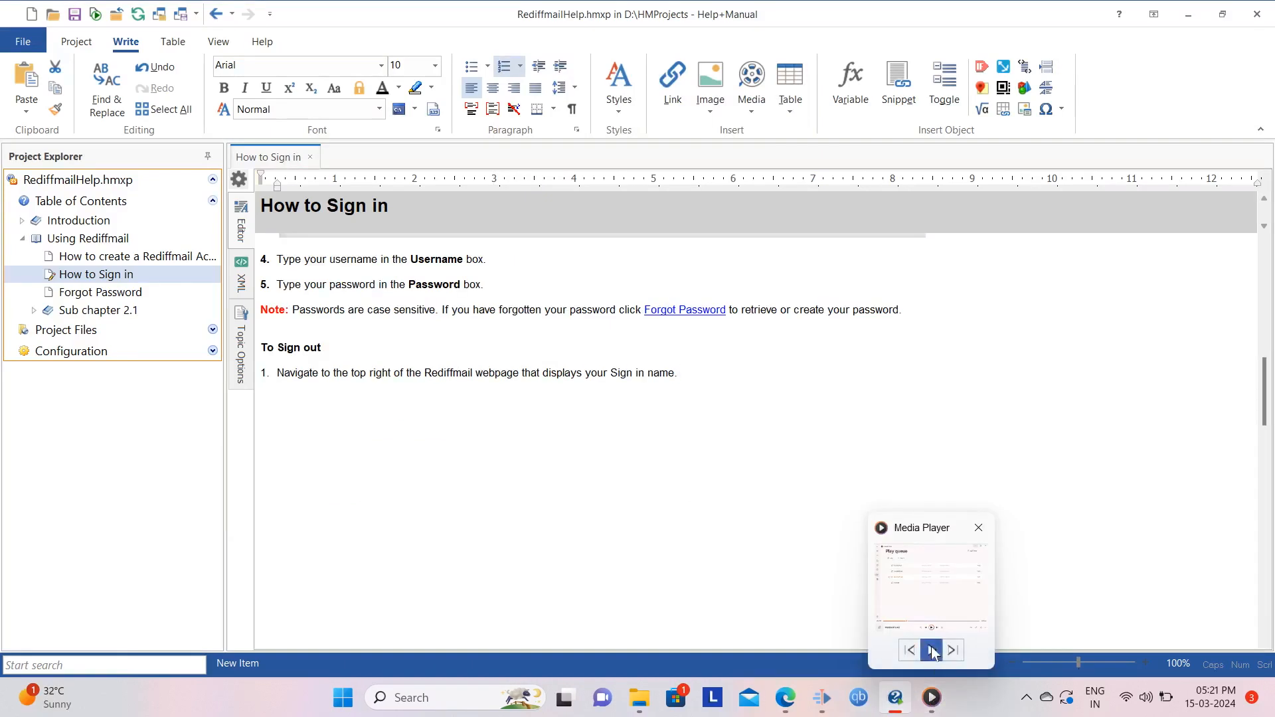
click(933, 653)
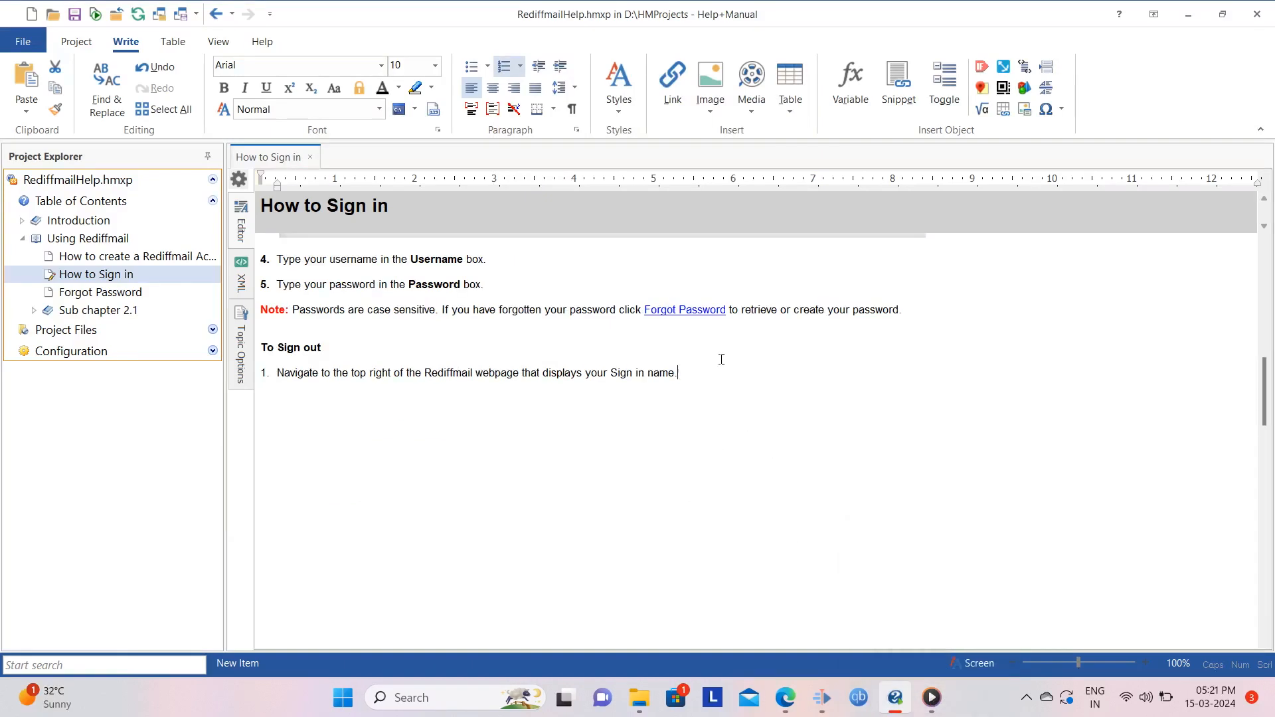
key(Return)
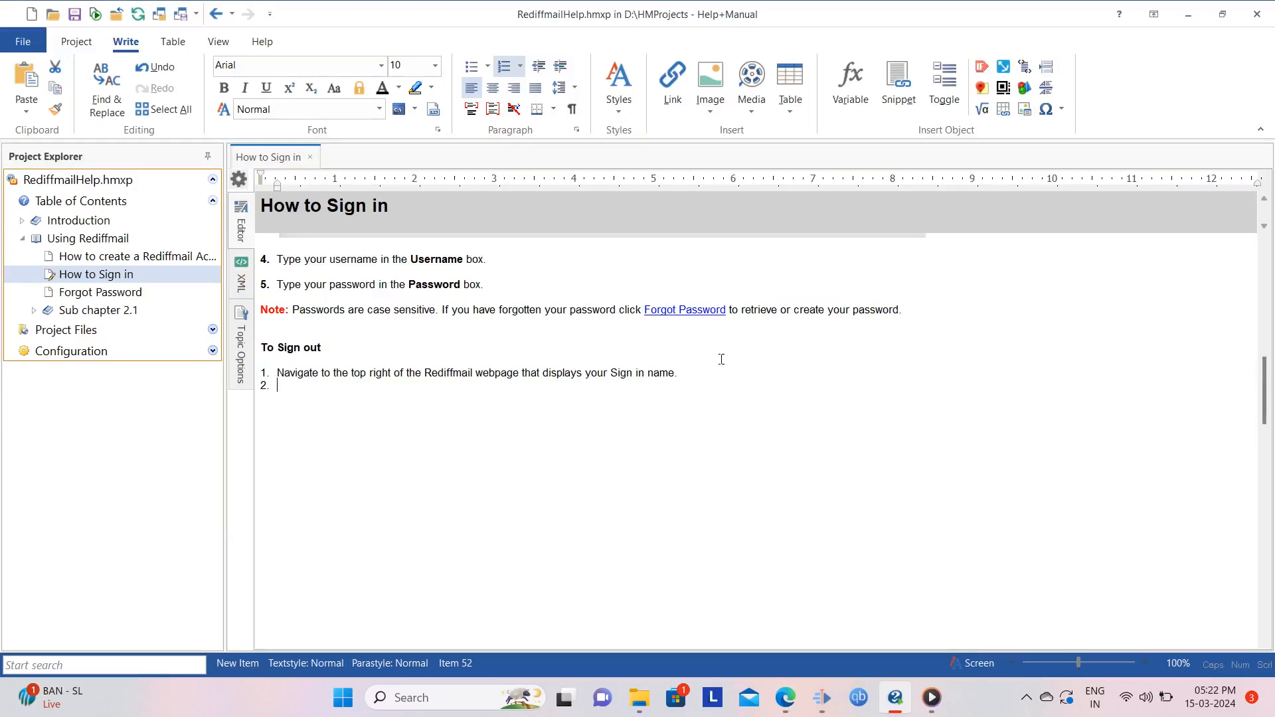
text(Click Logout.)
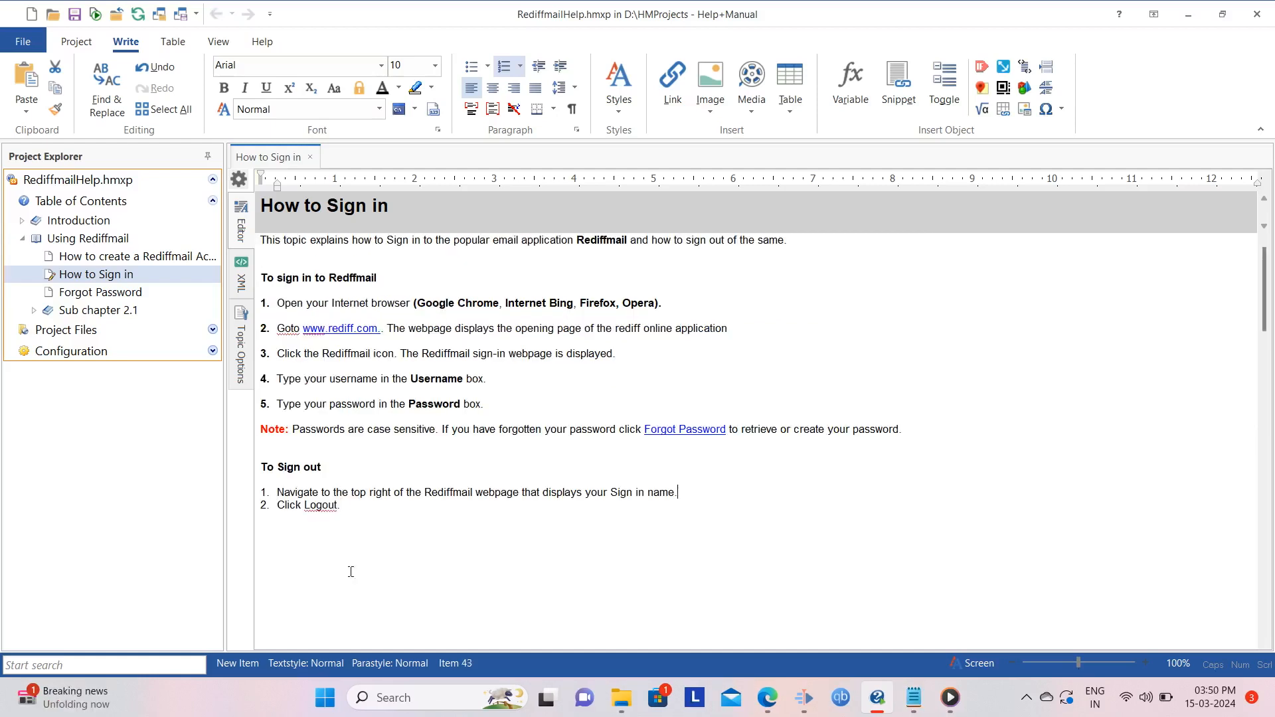
key(Return)
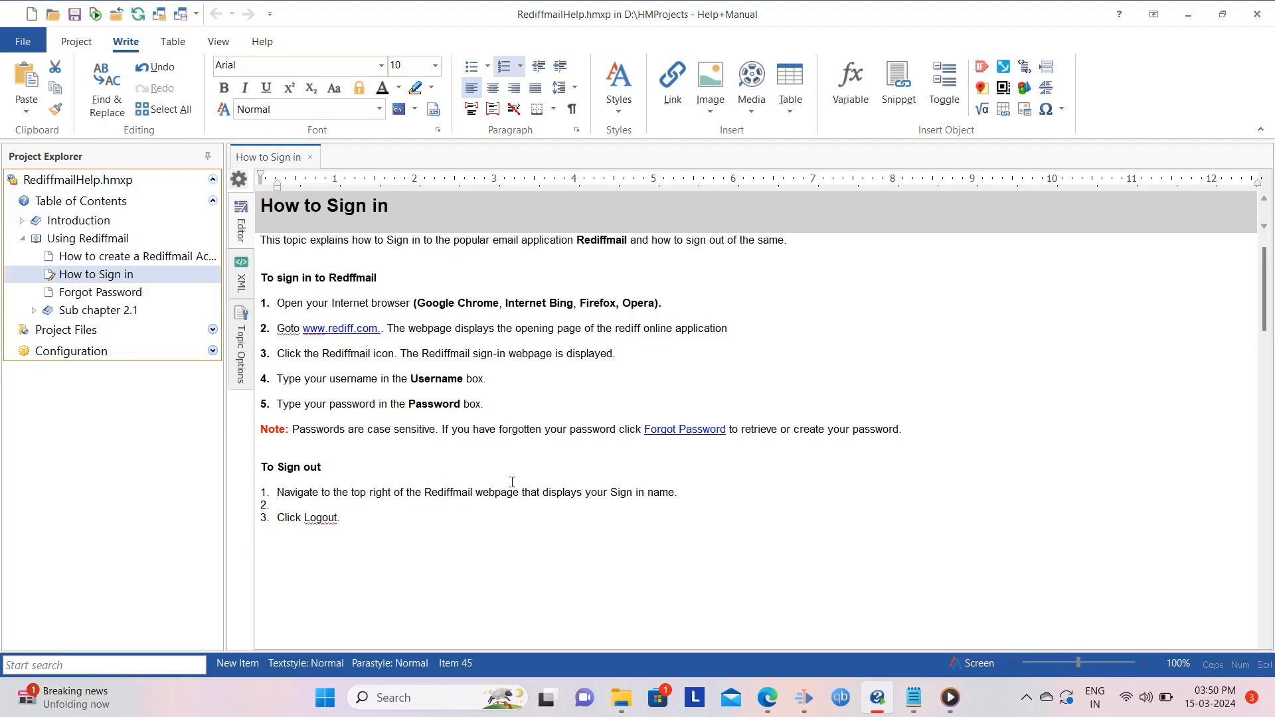
key(BackSpace)
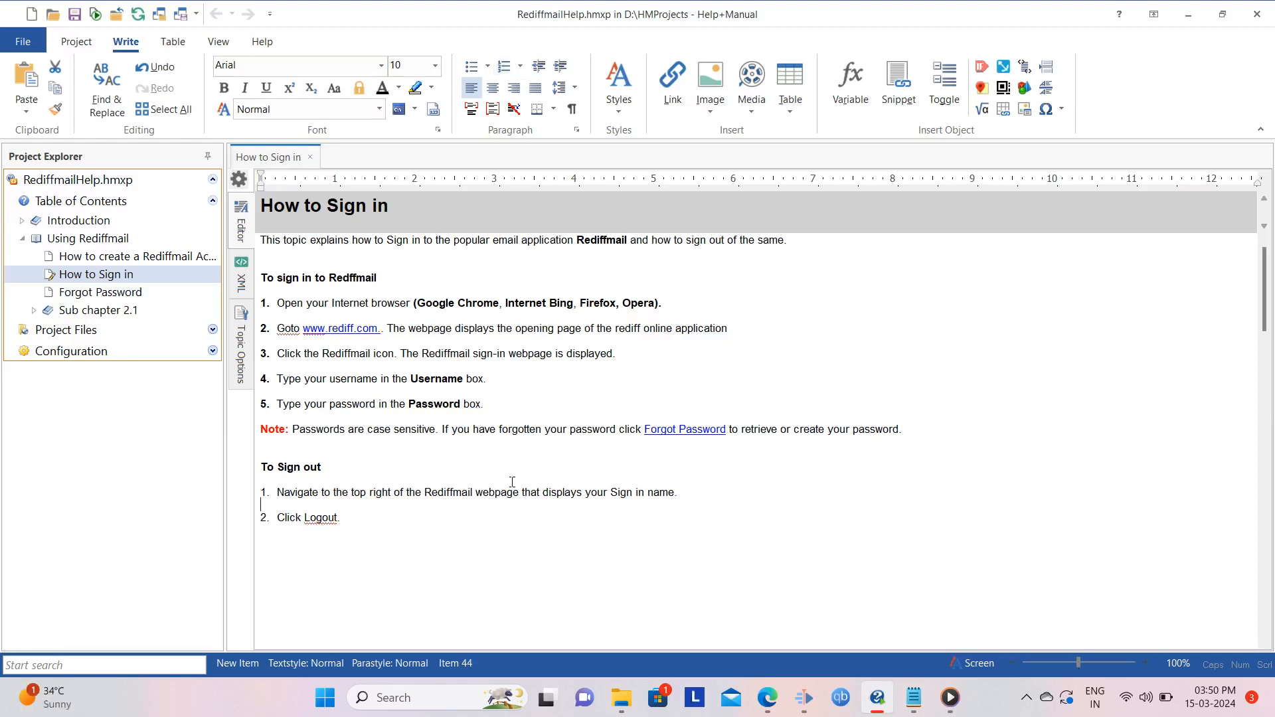
key(Down)
key(BackSpace)
Make the word "Logout" bold in the second sign-out step
double_click(319, 518)
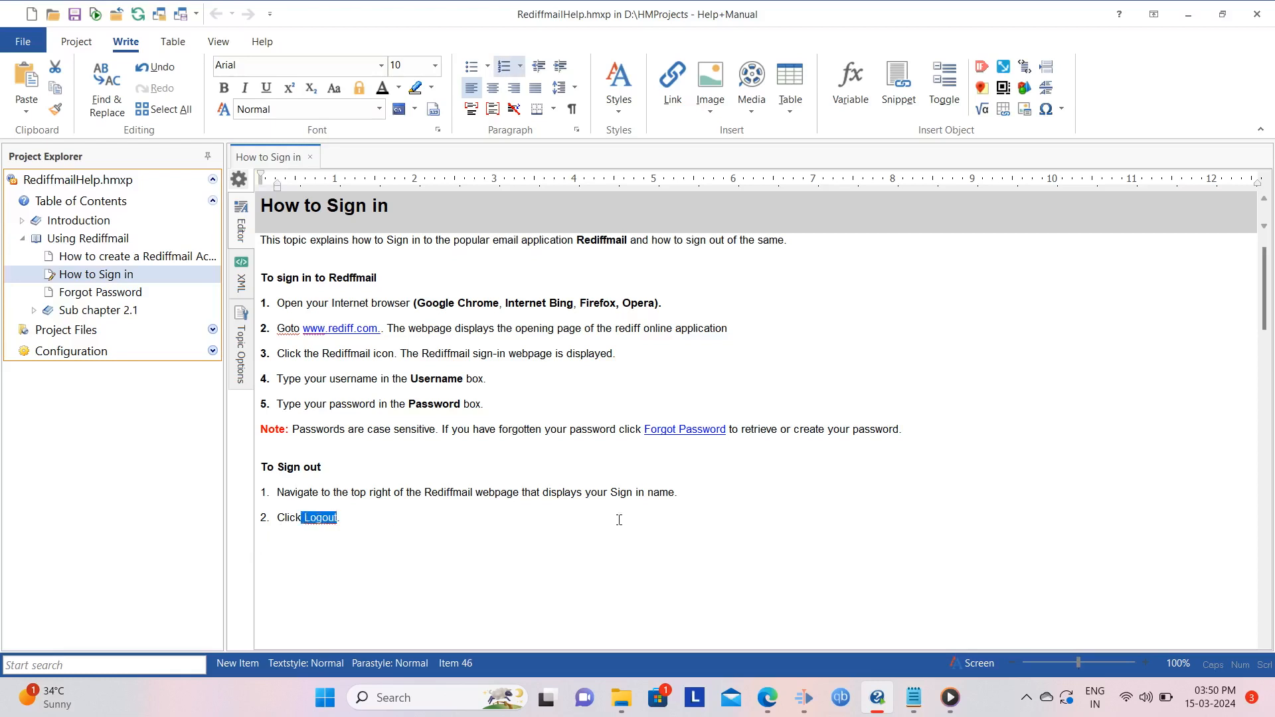
key(ctrl+b)
key(Up)
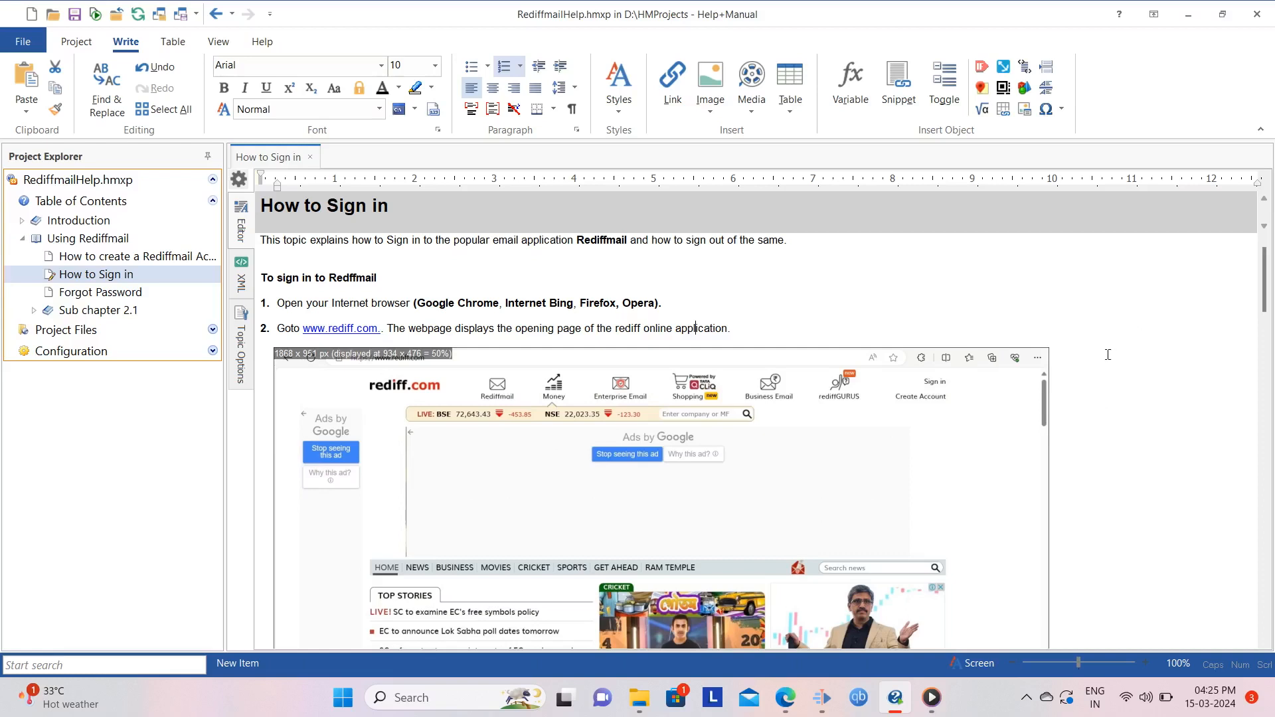
scroll(1107, 345, down, 20)
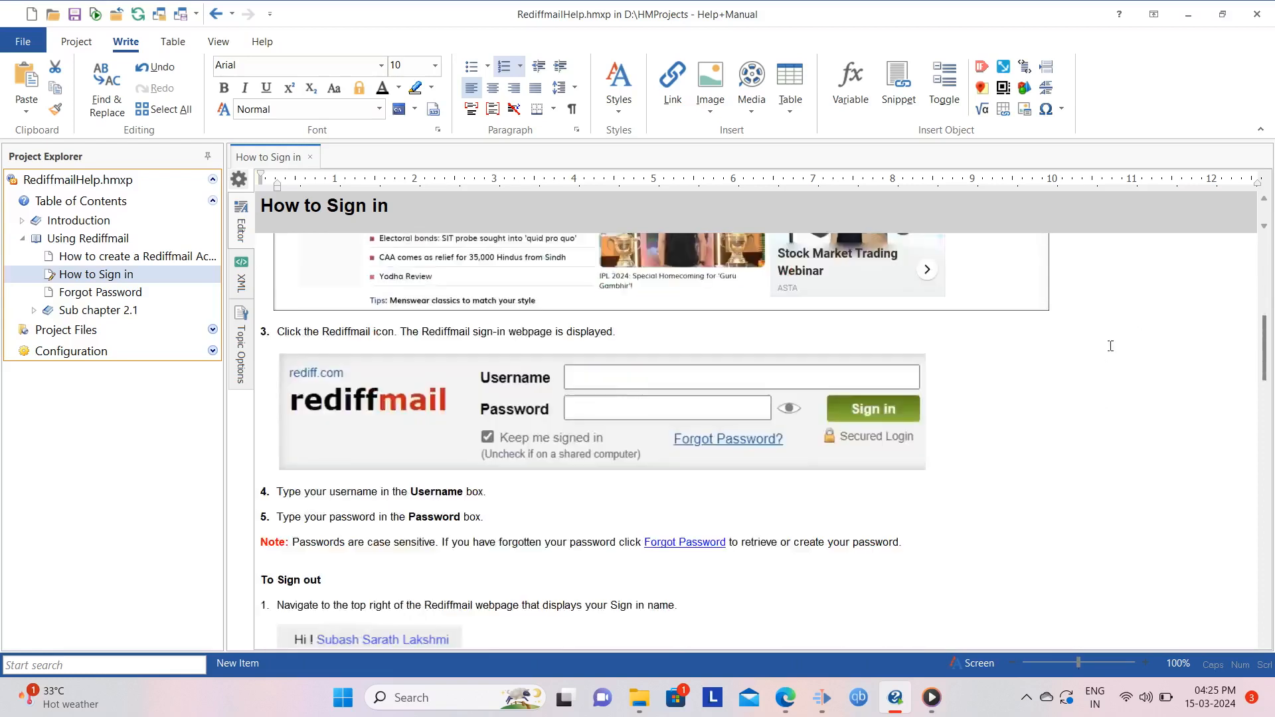
scroll(1107, 443, up, 10)
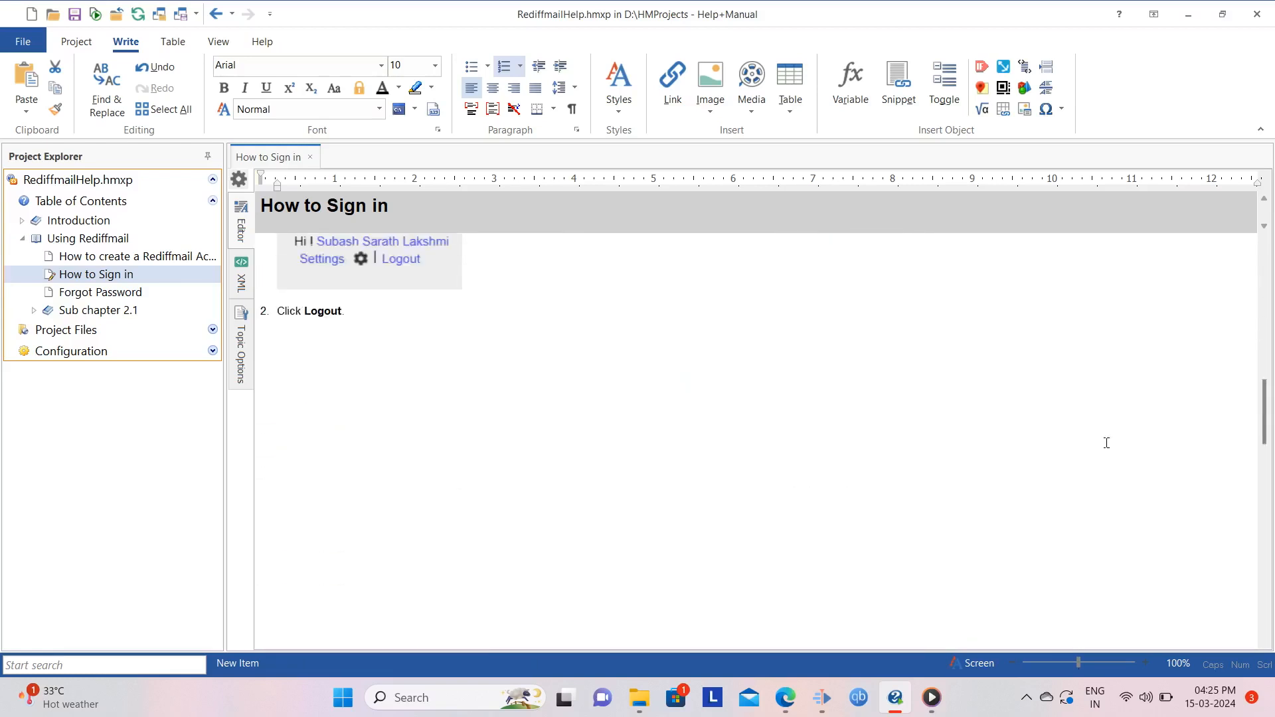
scroll(1107, 443, up, 8)
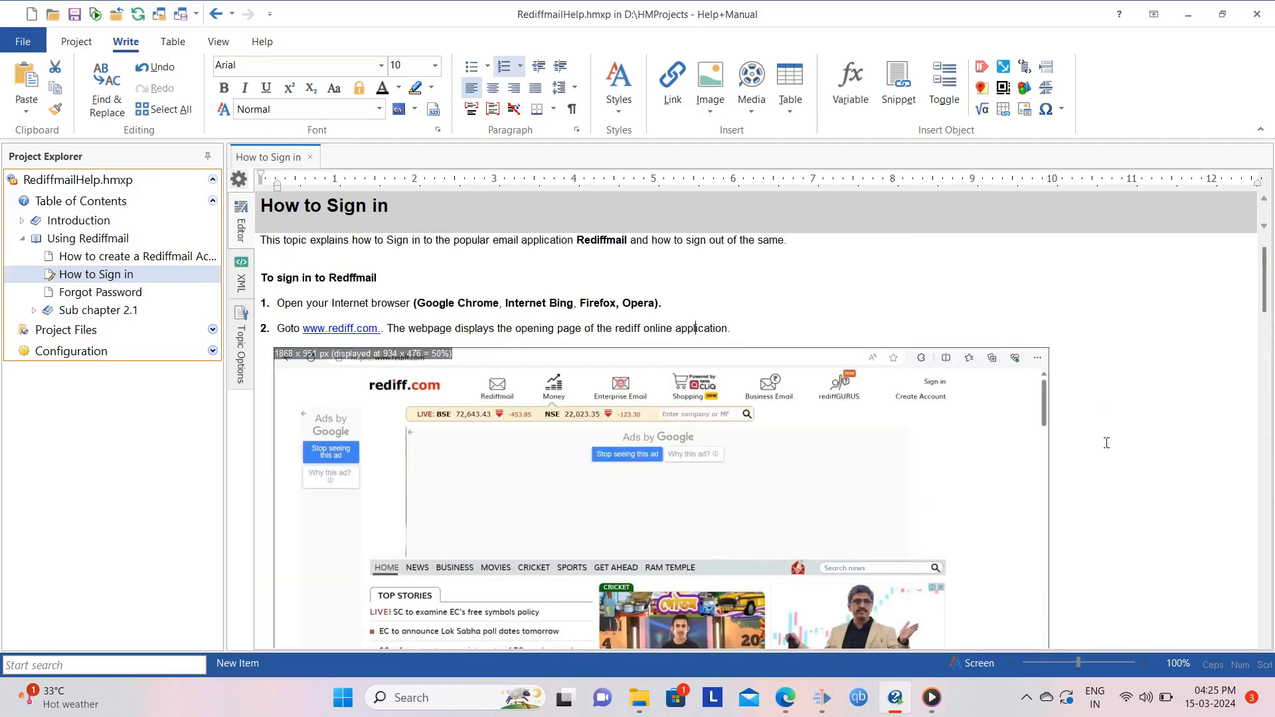